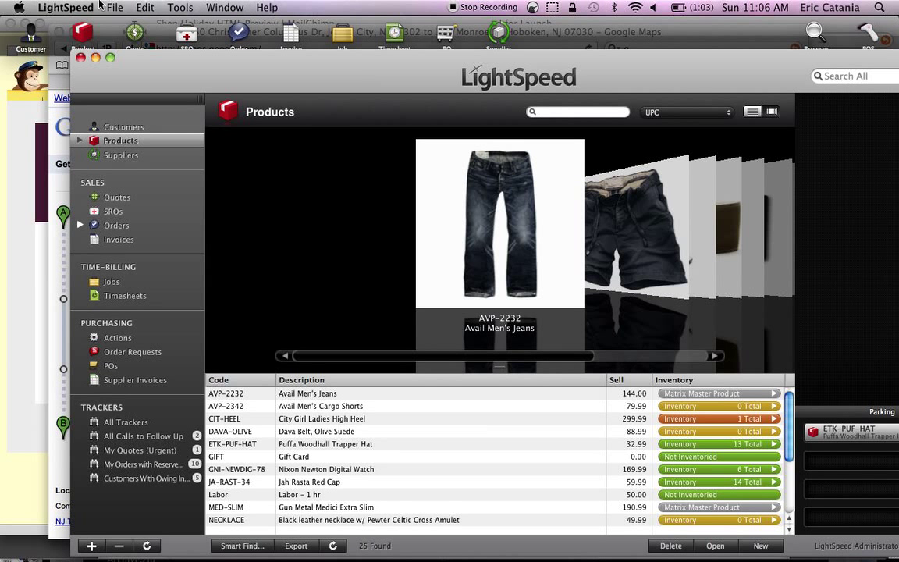
Hide the other applications' windows and maximise the LightSpeed Products window to fill the screen
click(90, 7)
click(87, 116)
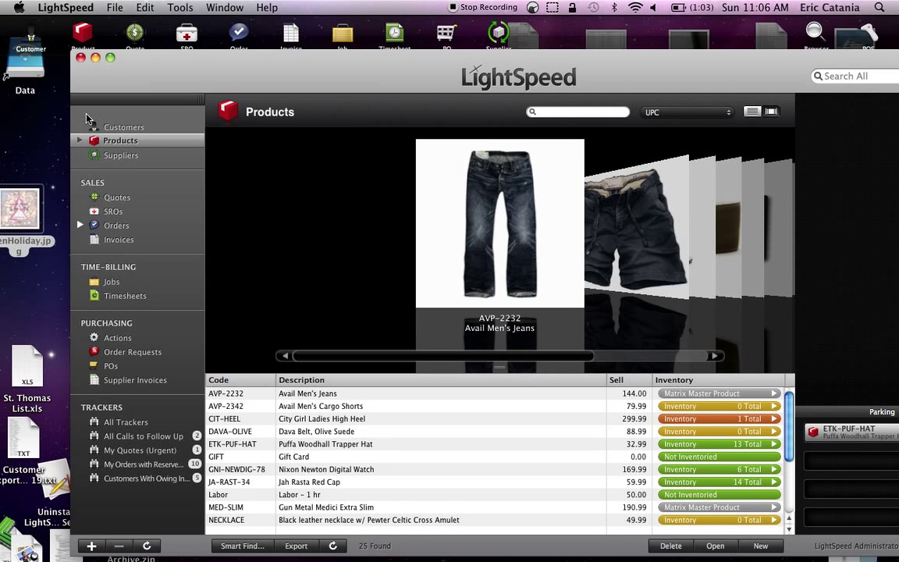
click(111, 59)
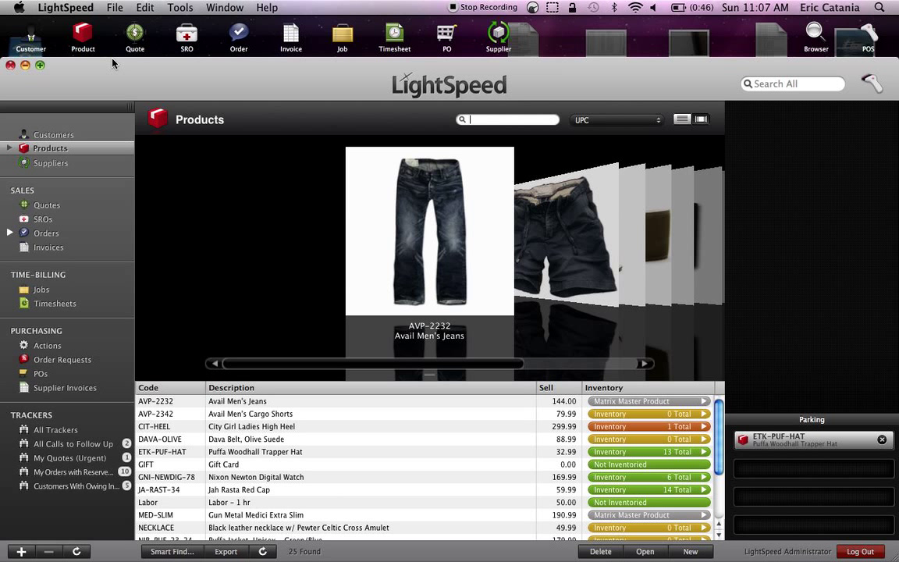
Bring up the Tills window from Tools and show its Open Tills list
click(178, 7)
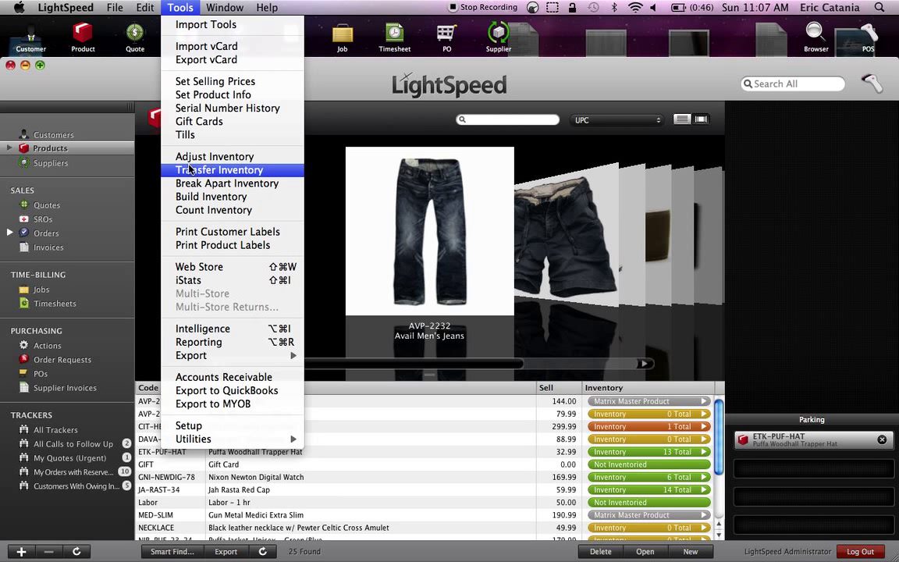
click(194, 135)
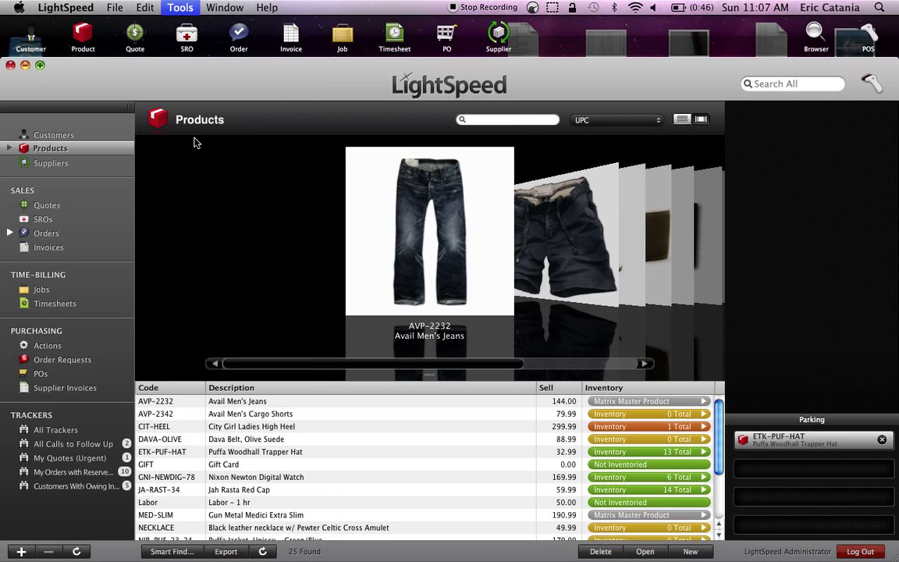
drag(148, 79, 234, 87)
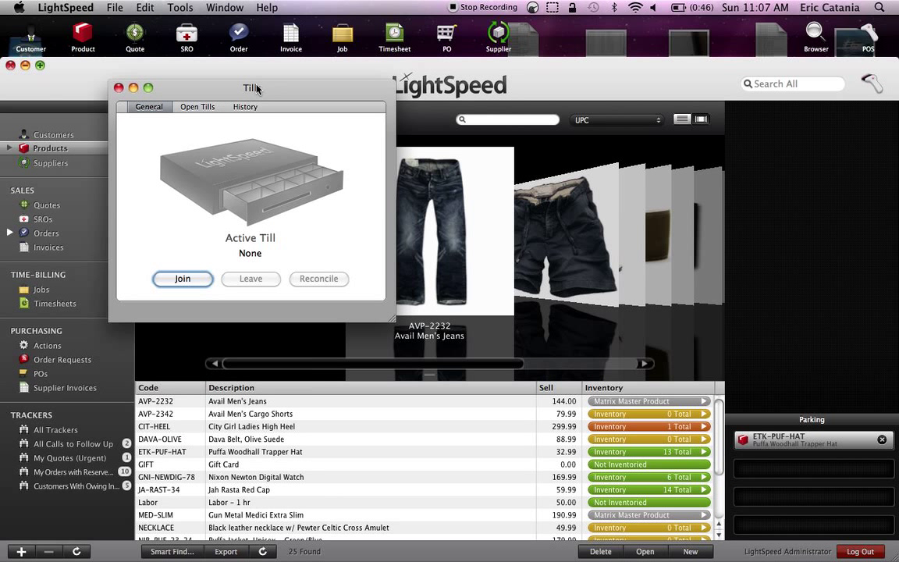
click(200, 107)
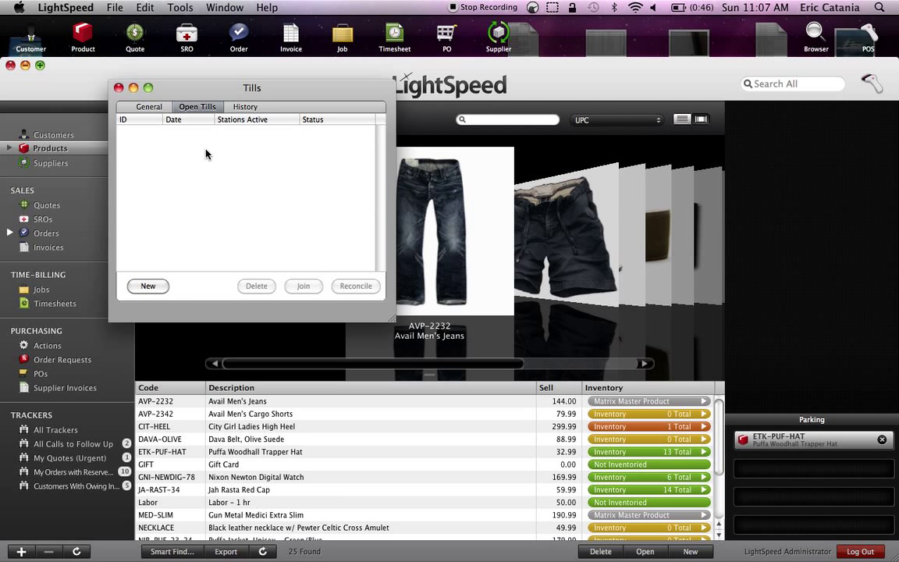
Open a new till with a 400.00 opening balance and join it as TL-1
click(142, 288)
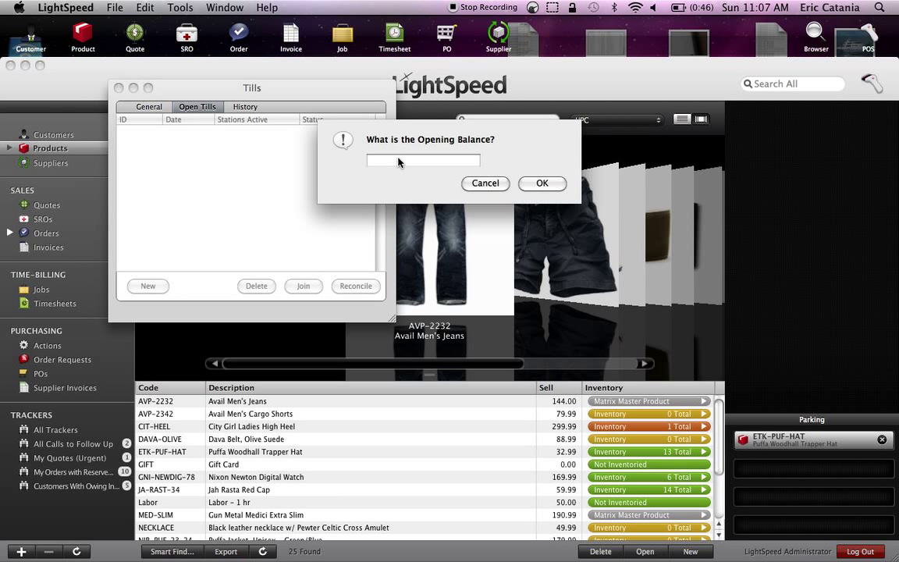
text(400.00)
click(540, 182)
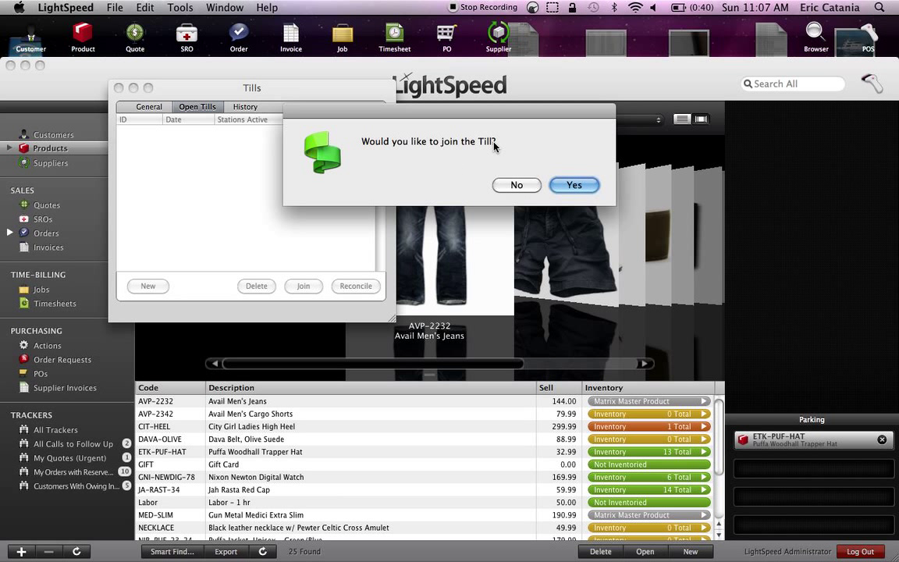
click(572, 187)
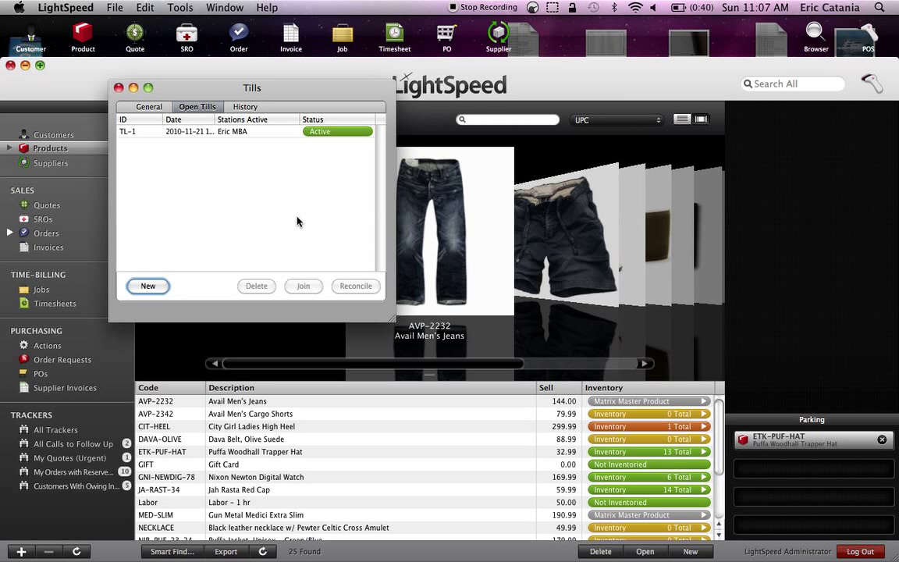
Close the Tills window and start the POS register in Scan Mode
click(117, 88)
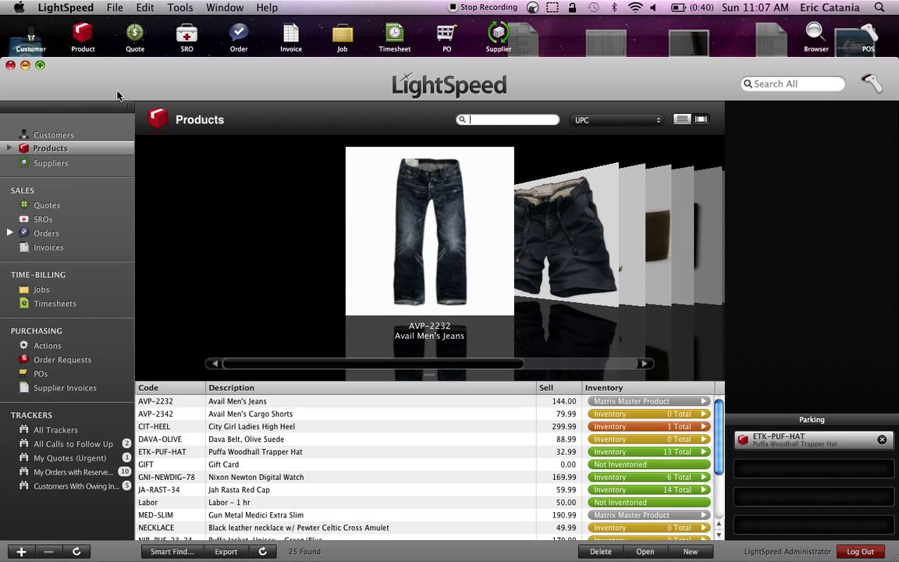
click(867, 39)
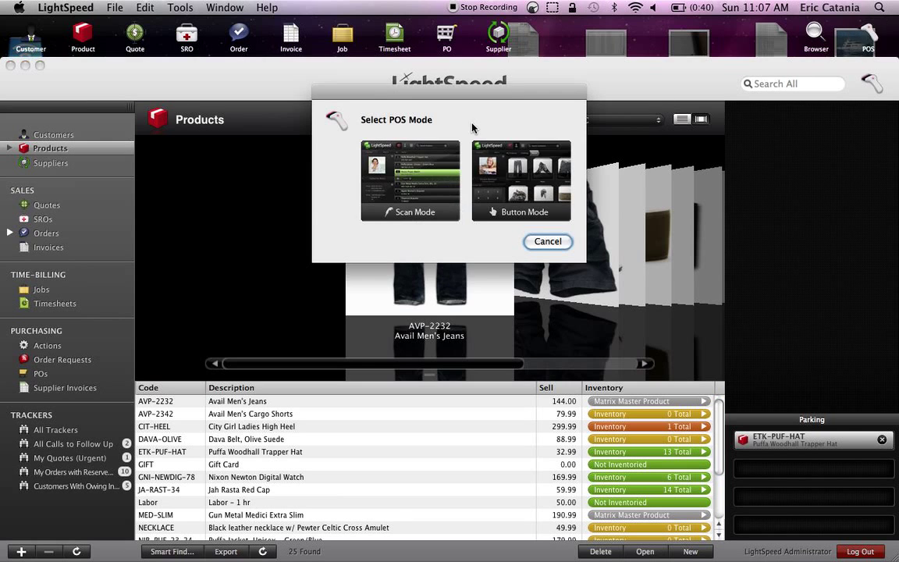
click(403, 176)
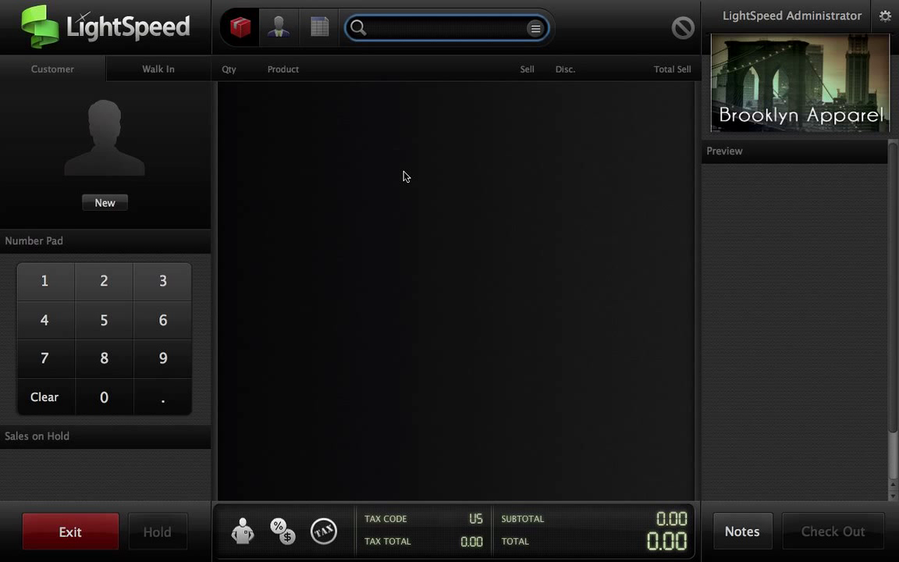
Add Avail Men's Jeans, 31l, 32w to invoice I-1022 and check out the 155.86 total
click(537, 29)
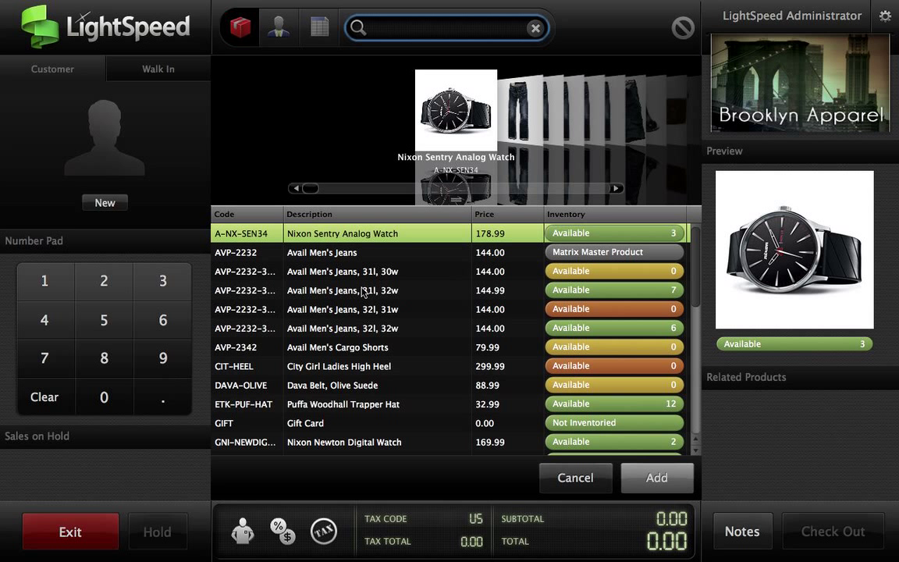
double_click(363, 292)
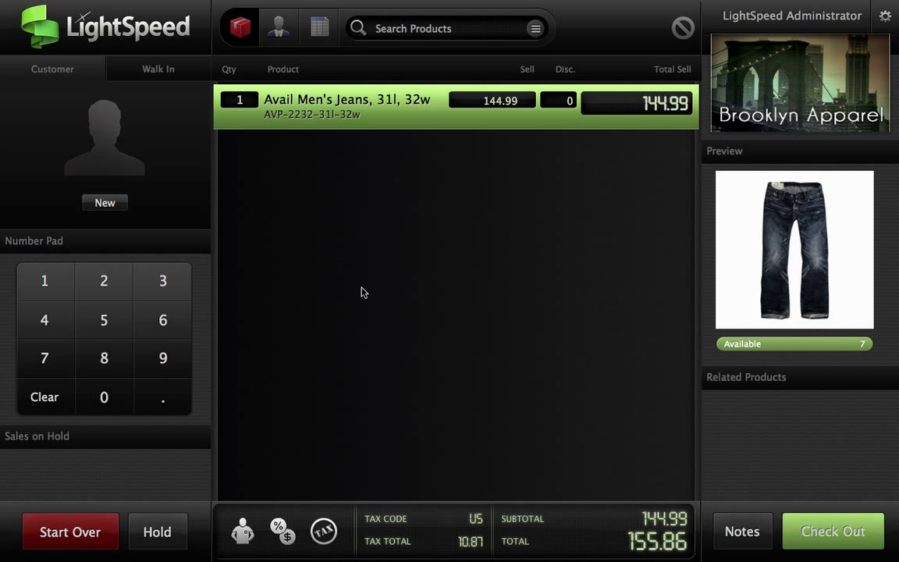
click(809, 532)
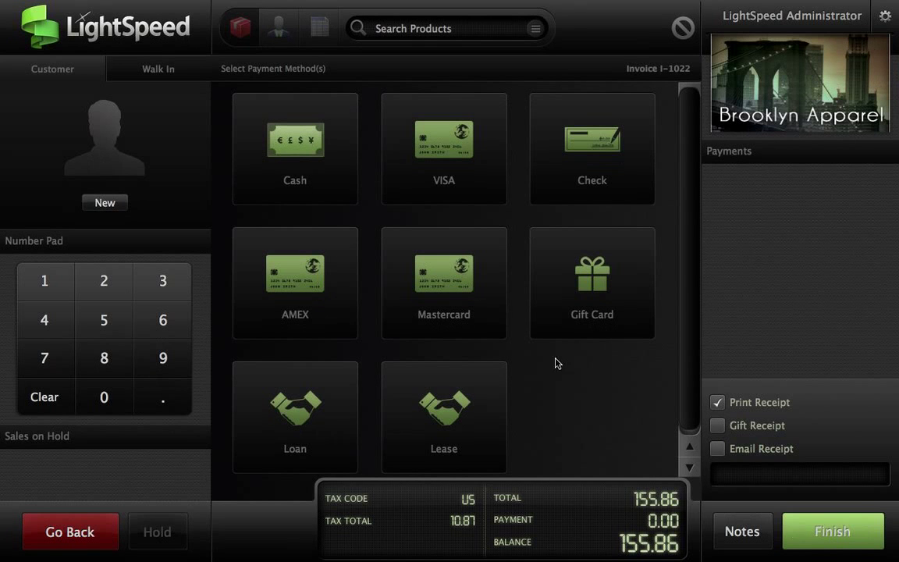
Pay with 160.00 cash, giving 4.14 change, and finish with Print Receipt unchecked
click(296, 167)
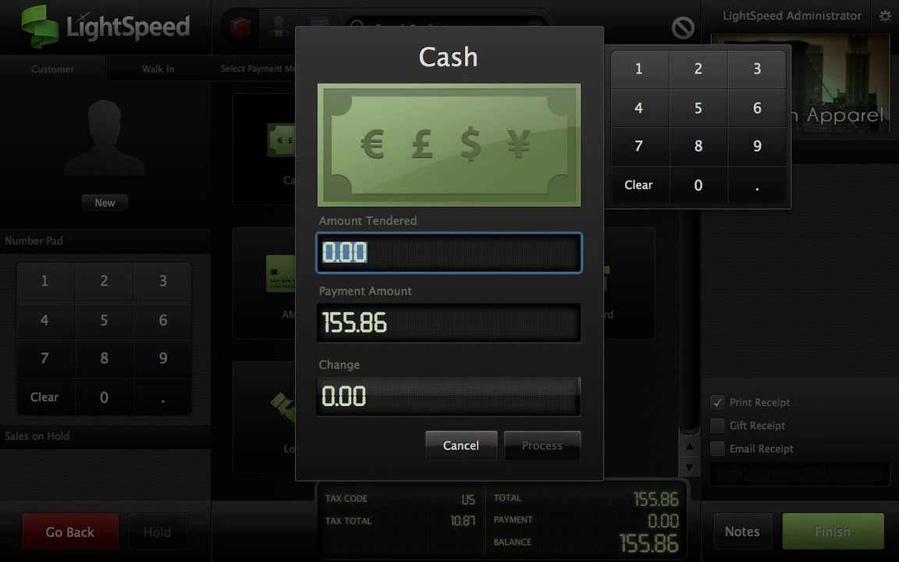
text(160.00)
key(Tab)
key(Tab)
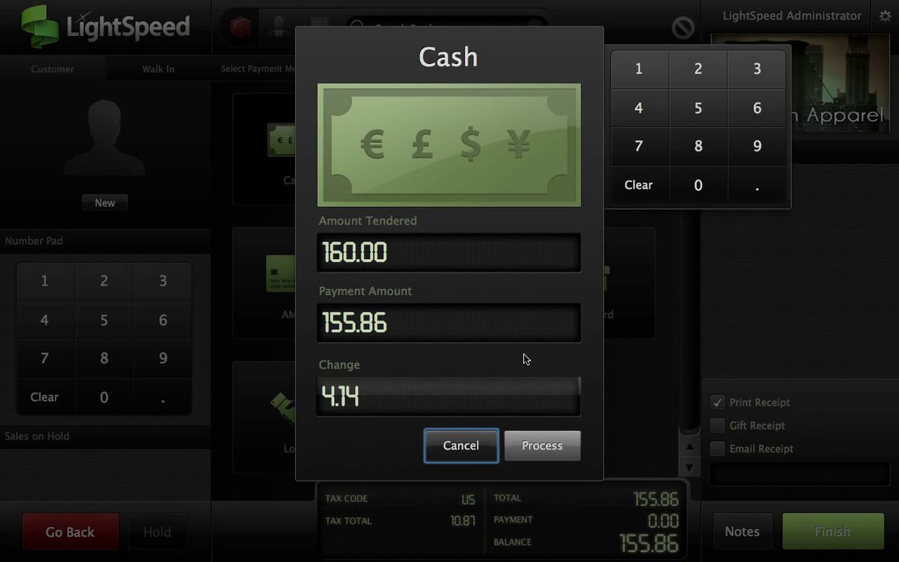
click(533, 447)
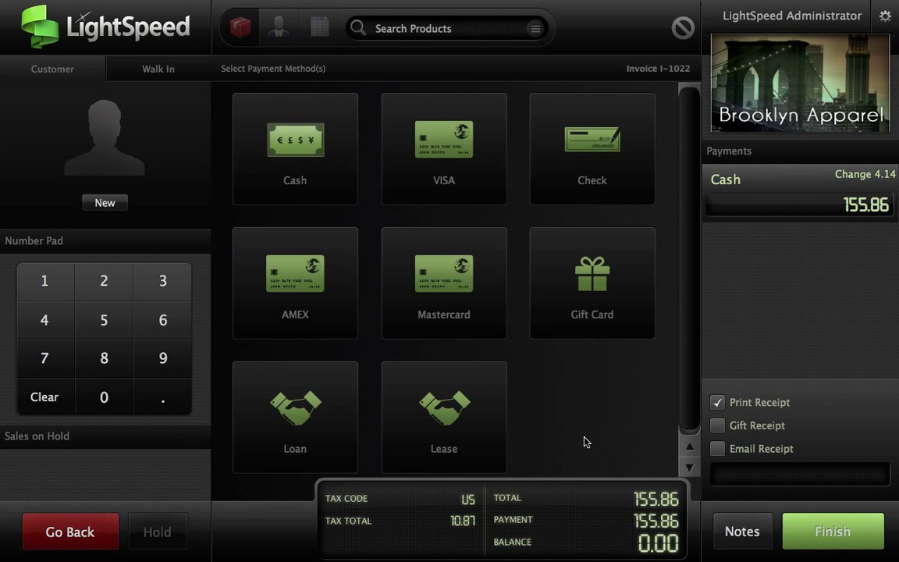
click(717, 403)
click(804, 534)
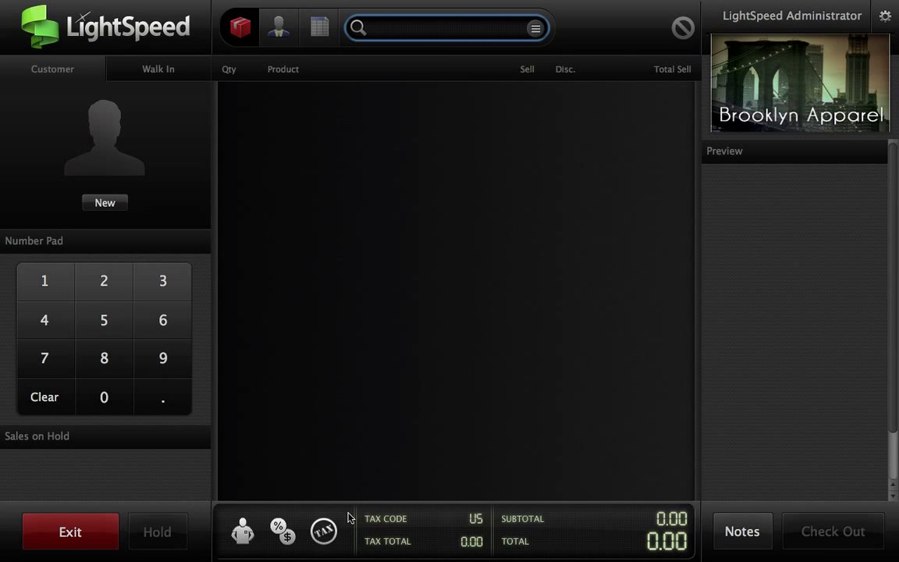
Exit the register back to the browser and reopen the Tills window showing TL-1 active
click(70, 542)
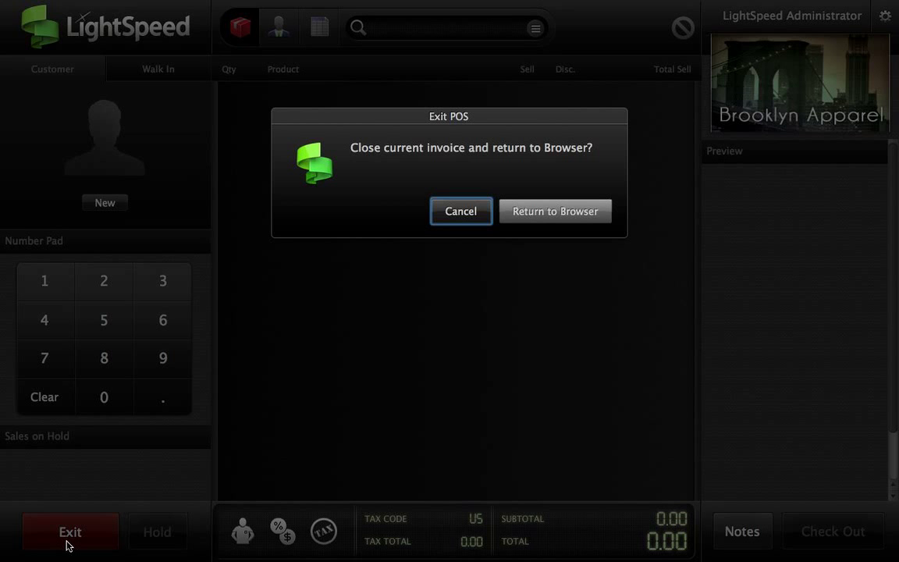
click(546, 223)
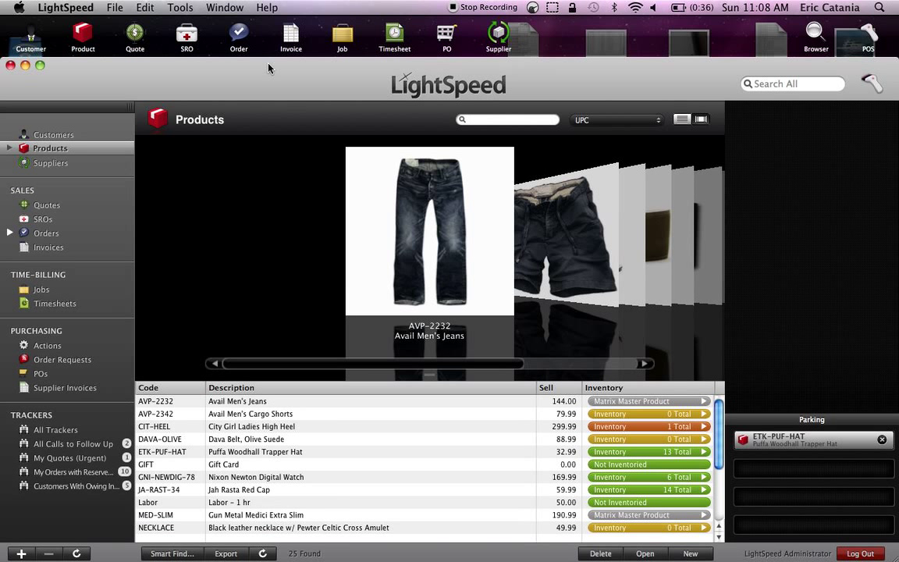
click(179, 7)
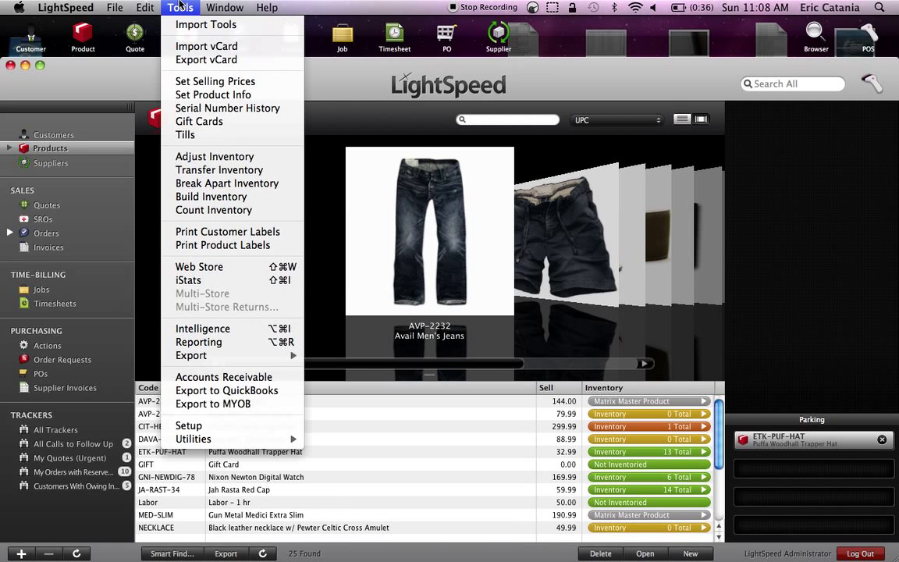
click(185, 137)
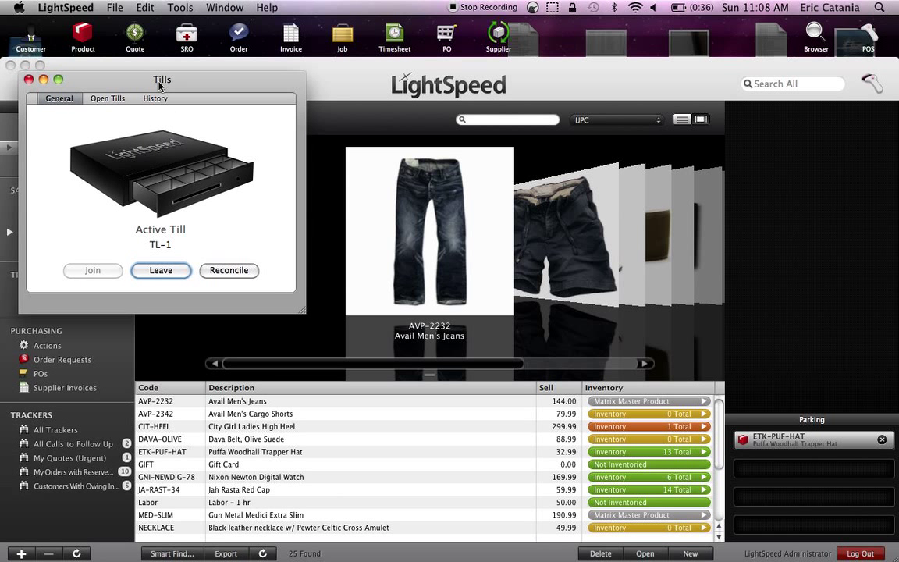
drag(140, 78, 211, 87)
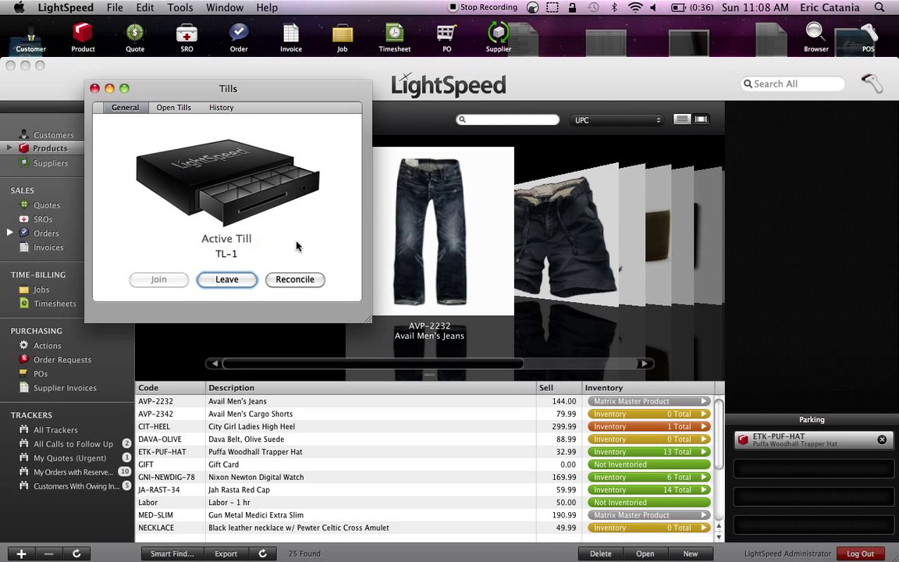
Close till TL-1 for reconciliation and open the cash count by denomination
click(297, 283)
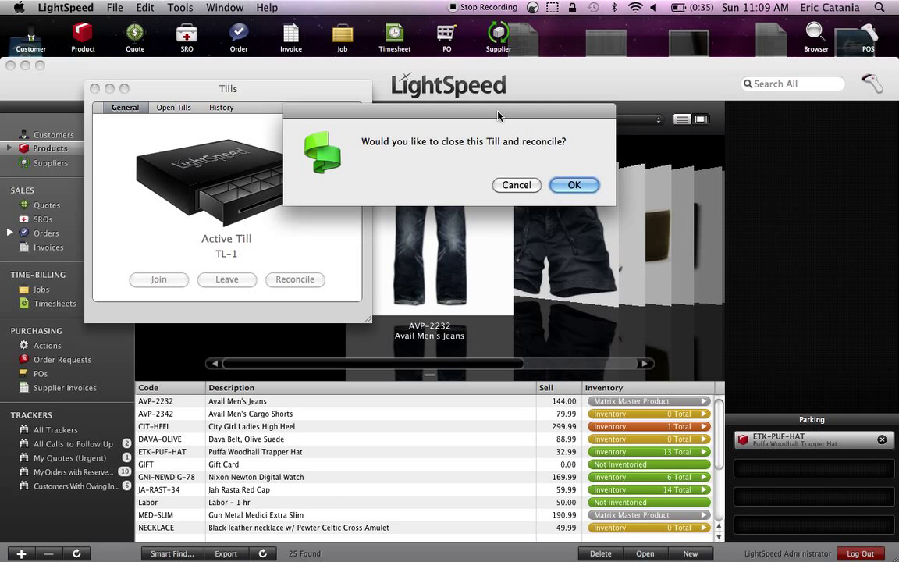
click(586, 188)
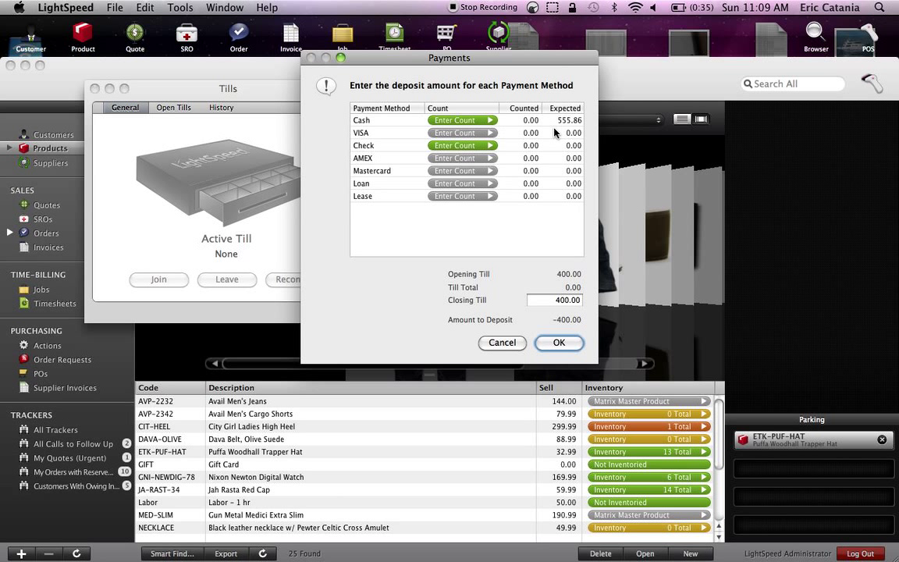
click(521, 120)
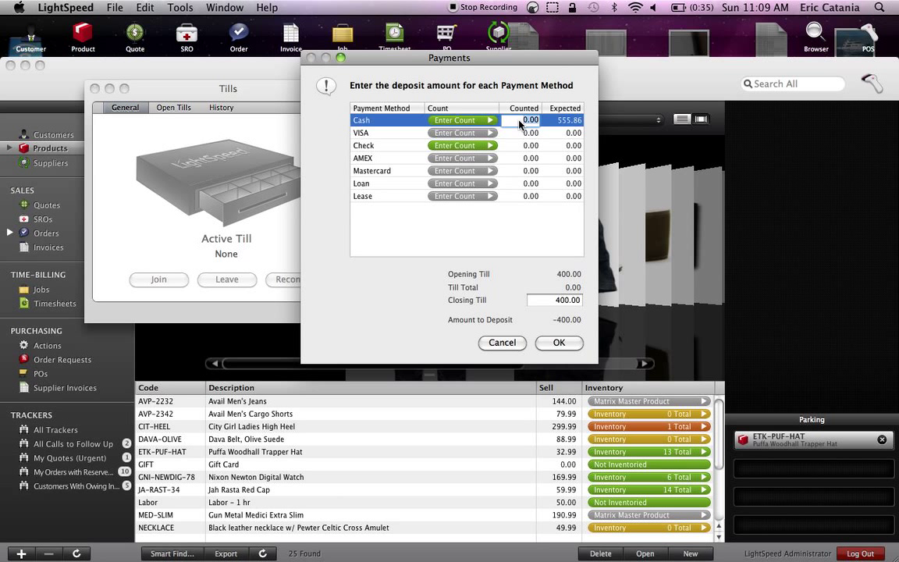
text(555.86)
key(BackSpace)
key(BackSpace)
key(BackSpace)
key(BackSpace)
key(BackSpace)
key(BackSpace)
click(478, 120)
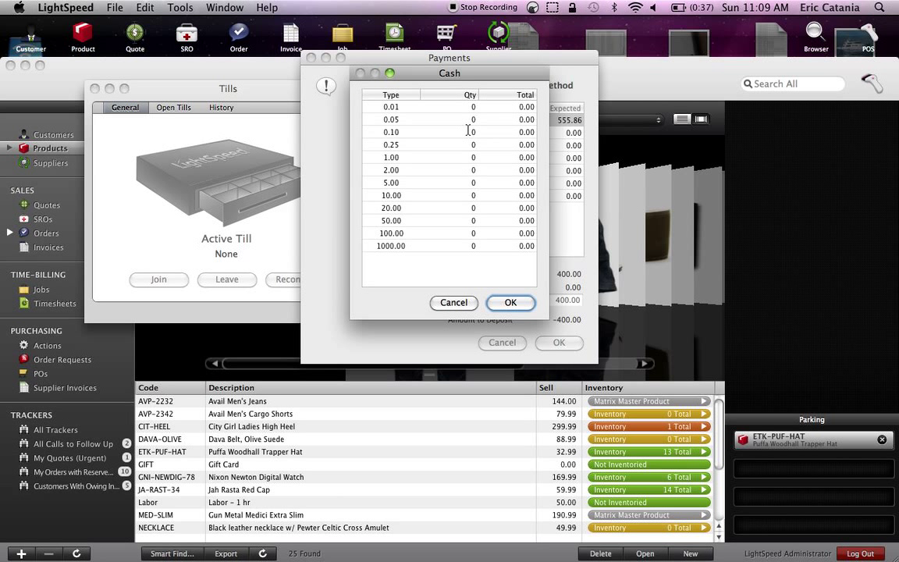
drag(450, 73, 360, 73)
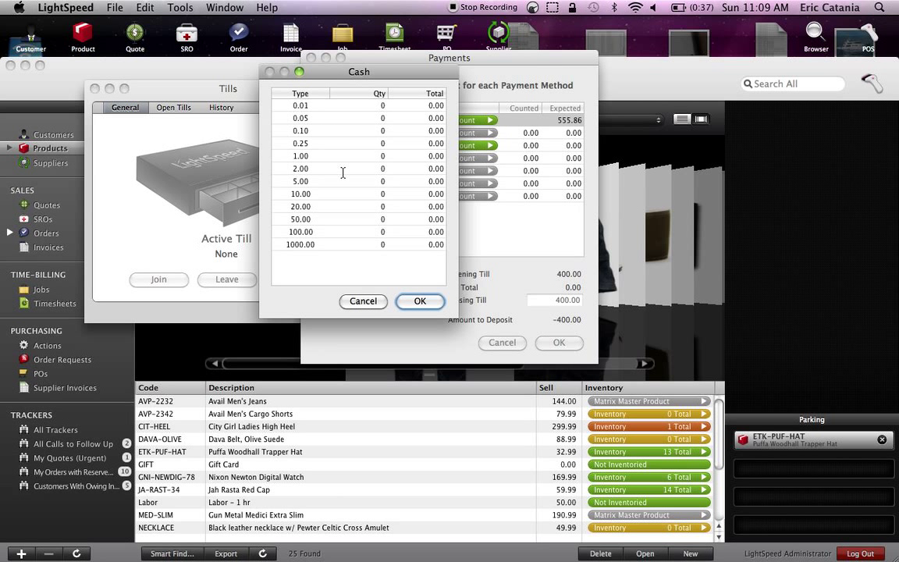
Enter cash quantities: 5×100.00, 2×20.00, 1×10.00, 1×5.00, 3×0.25 and the 0.10 coin
double_click(382, 231)
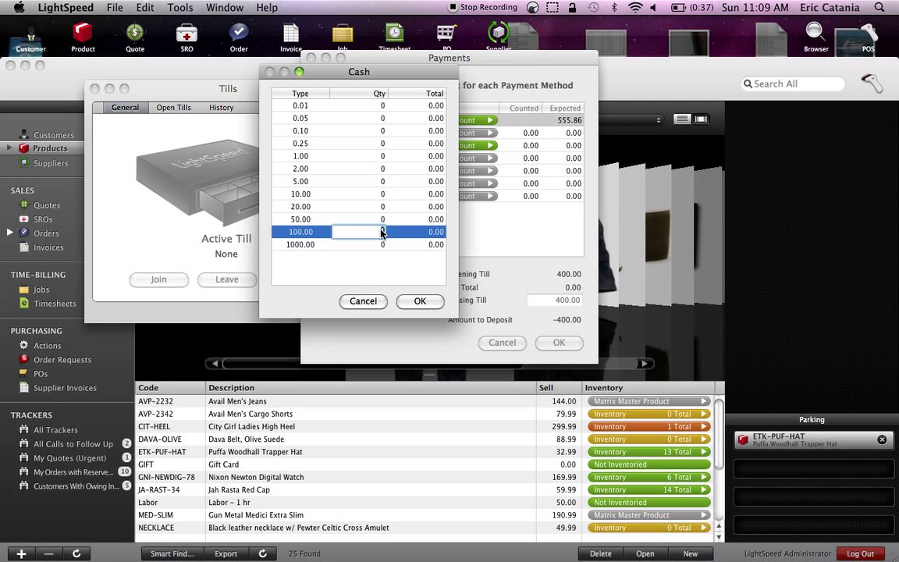
text(5)
double_click(342, 206)
text(2)
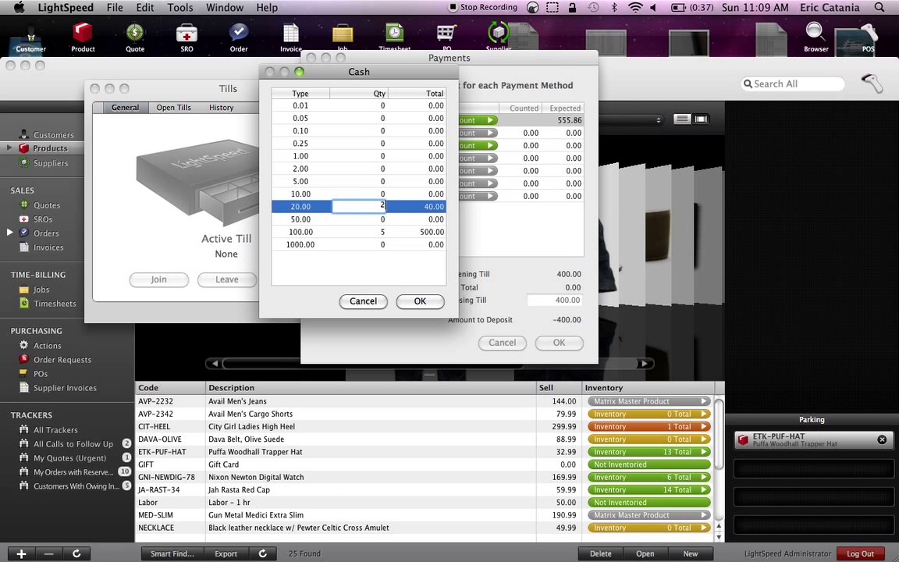
double_click(341, 194)
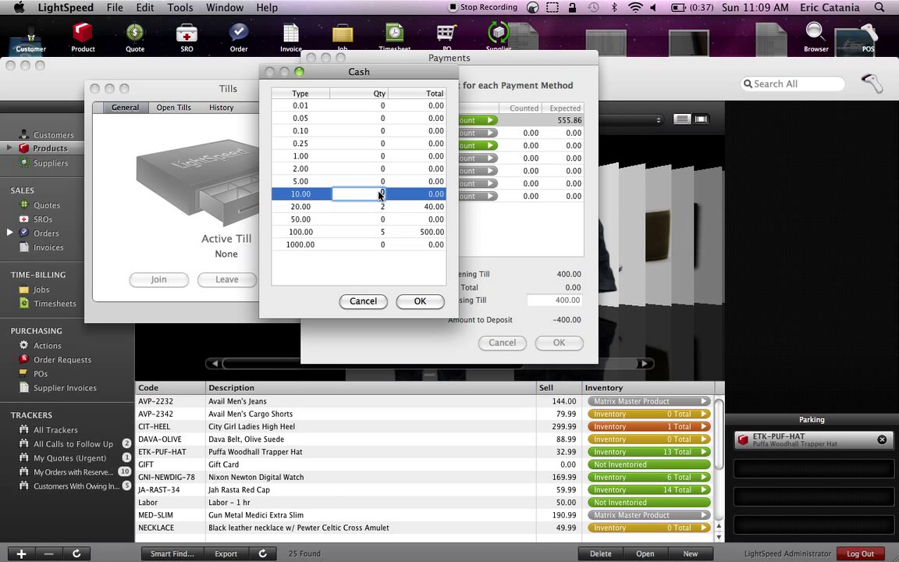
text(1)
double_click(380, 181)
text(1)
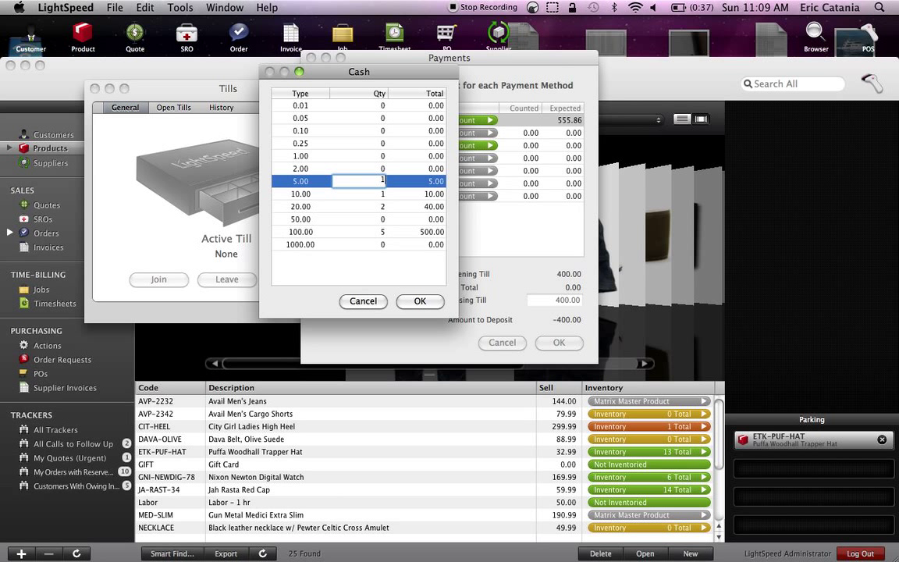
double_click(381, 142)
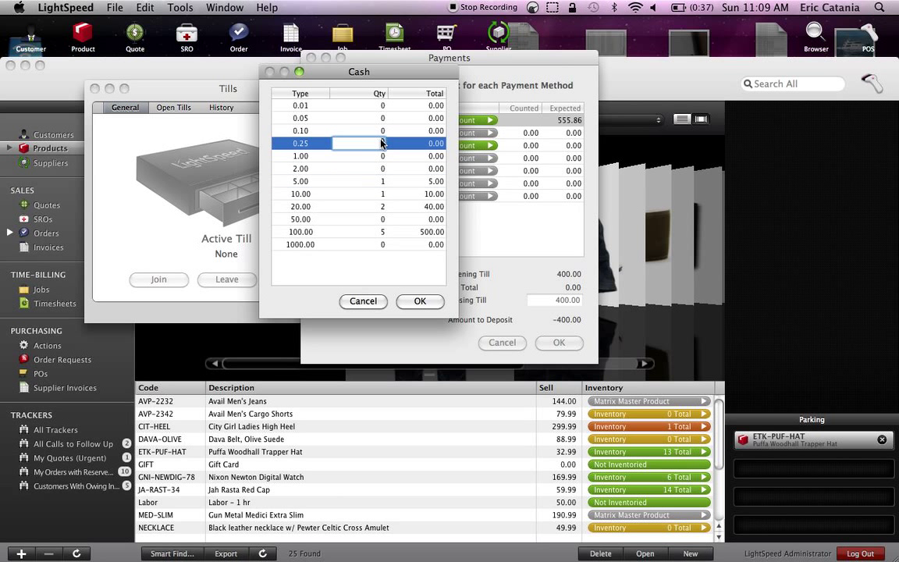
text(3)
double_click(381, 130)
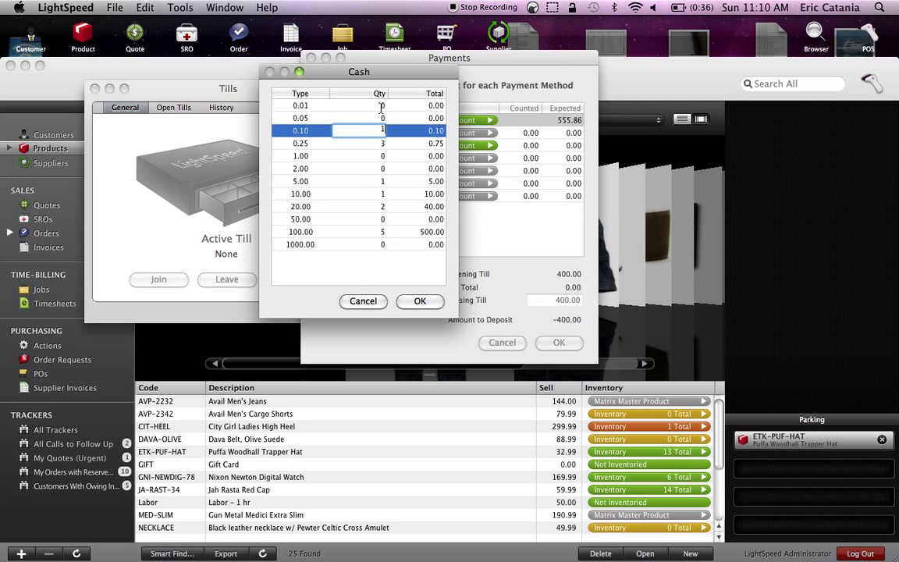
click(383, 105)
Count one 0.01 coin, confirm the 555.86 cash, and reconcile with 155.86 to deposit
text(1)
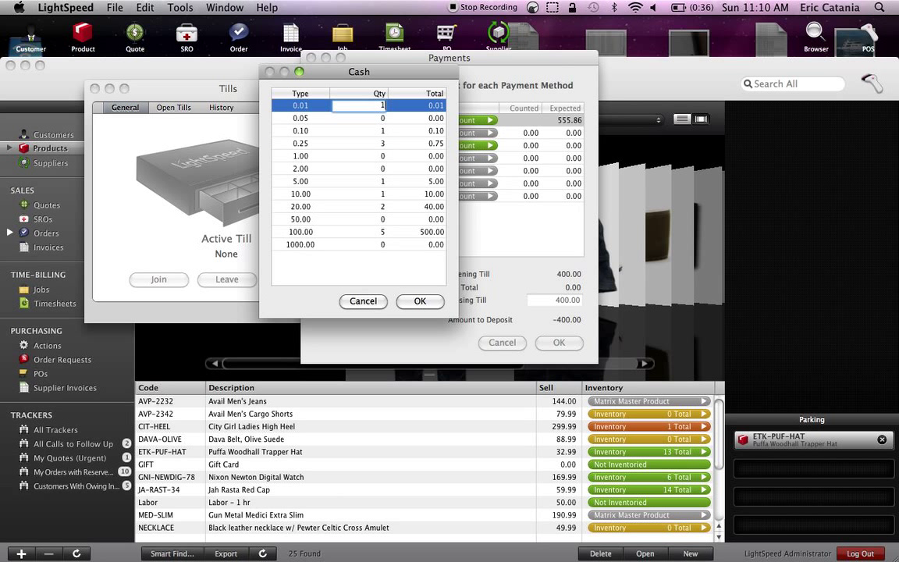
click(413, 301)
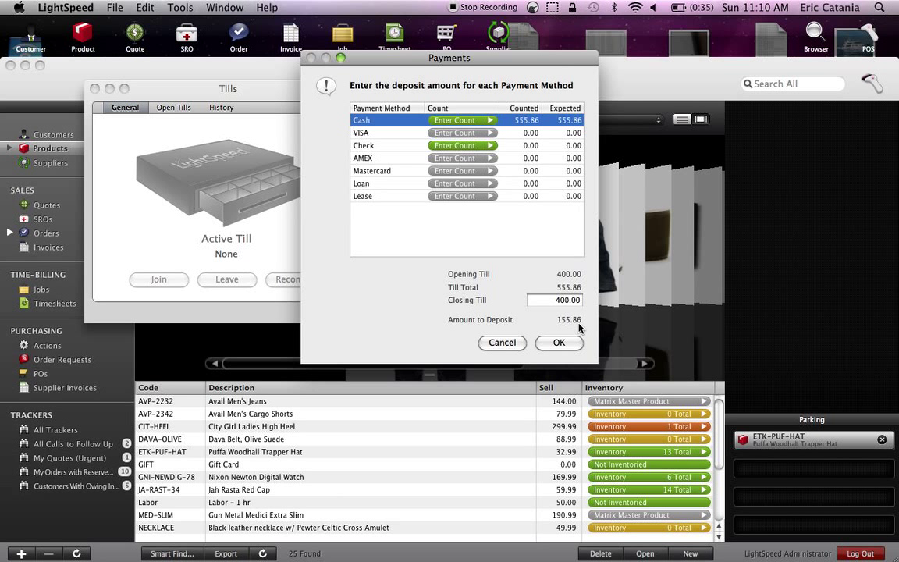
click(559, 342)
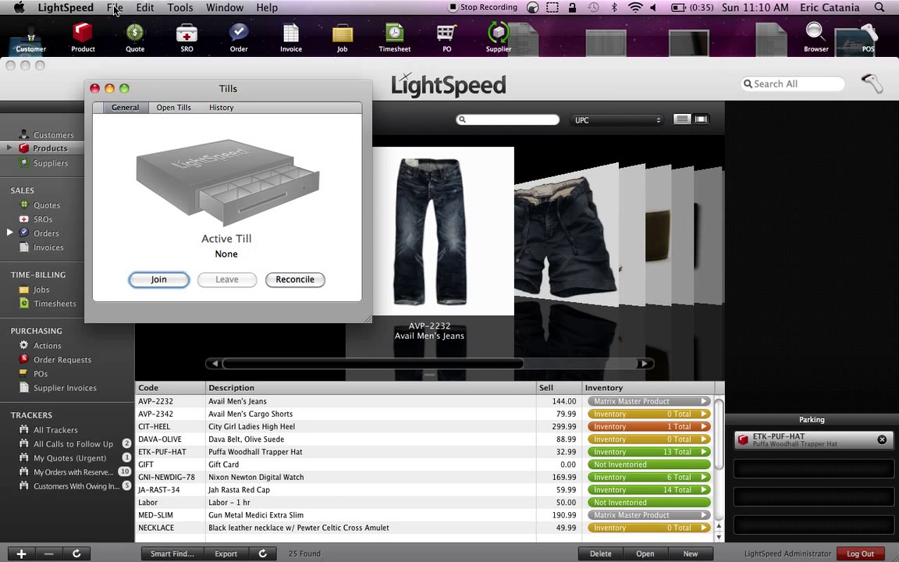
key(super+p)
click(114, 8)
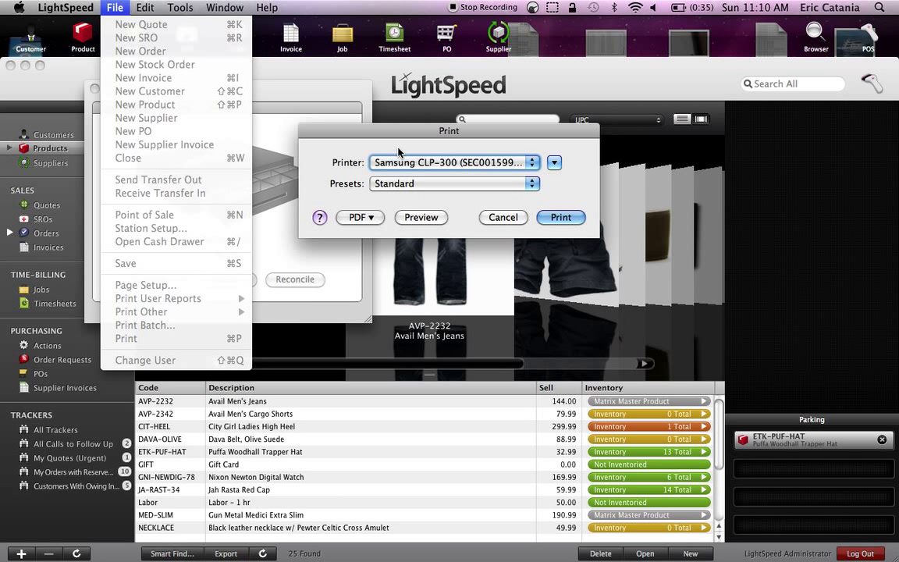
drag(414, 130, 455, 133)
click(461, 221)
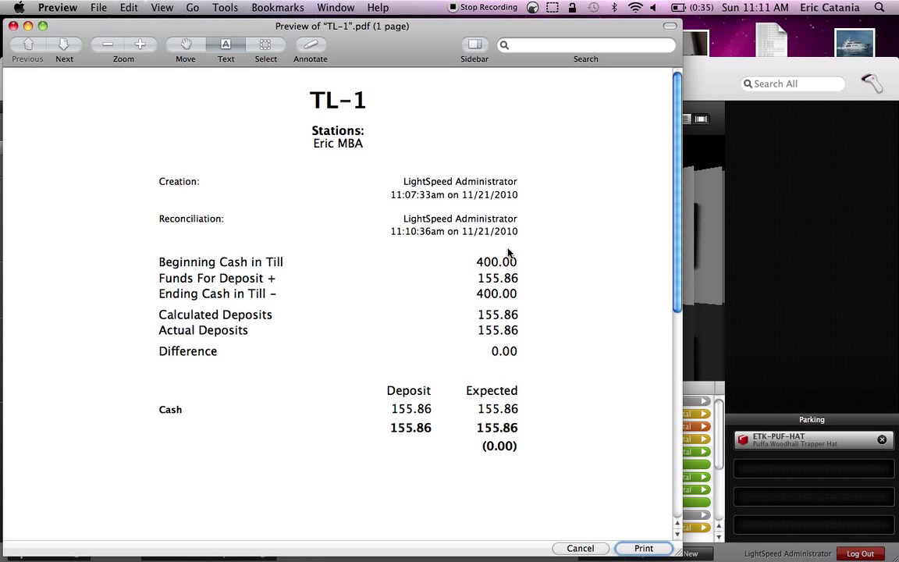
click(577, 548)
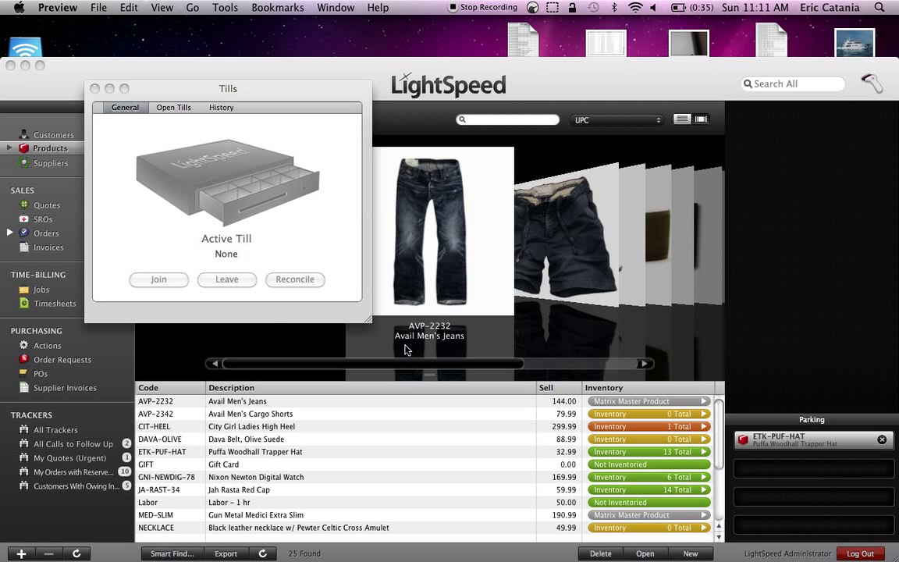
Close the Tills window and run the End of Day user report as Detailed for all stations
drag(171, 93, 210, 105)
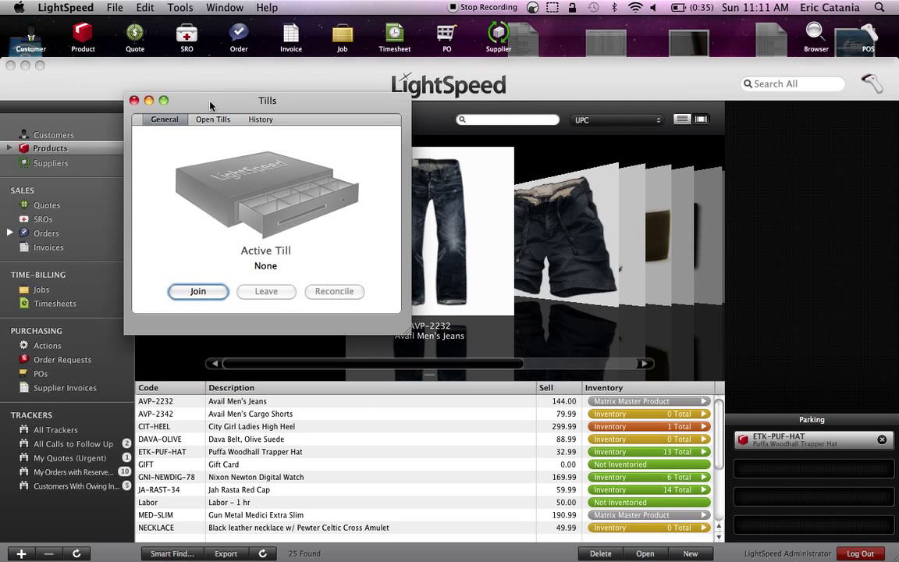
click(133, 100)
click(110, 10)
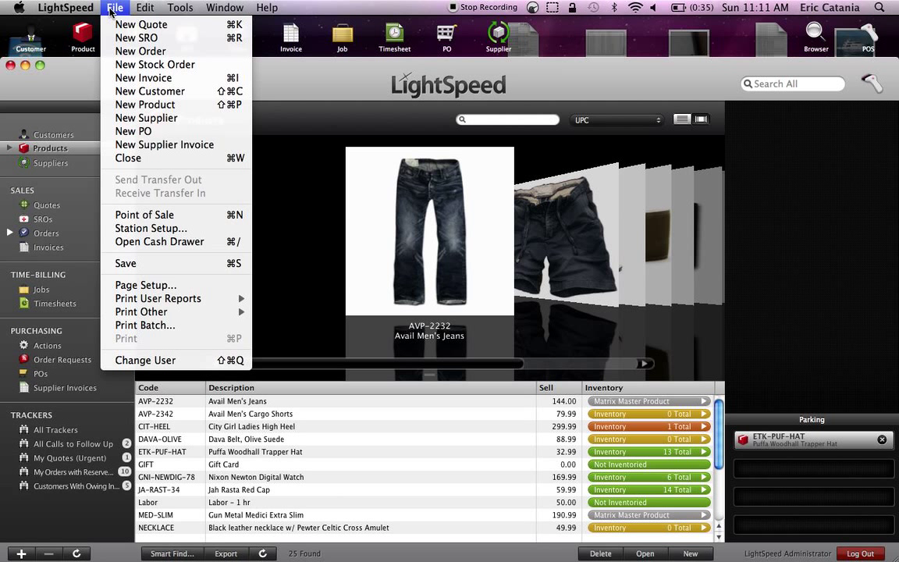
mouse_move(148, 300)
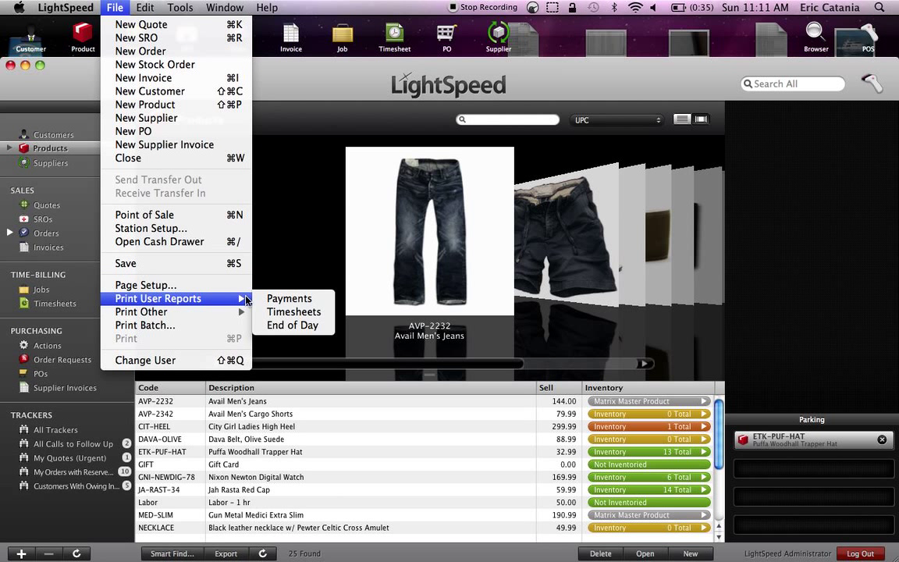
click(288, 327)
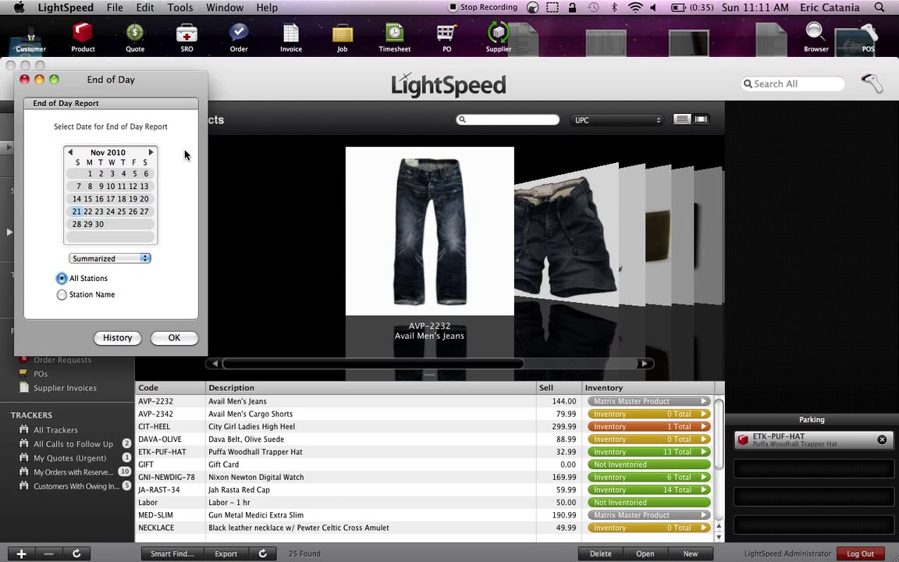
click(105, 258)
click(97, 270)
click(175, 337)
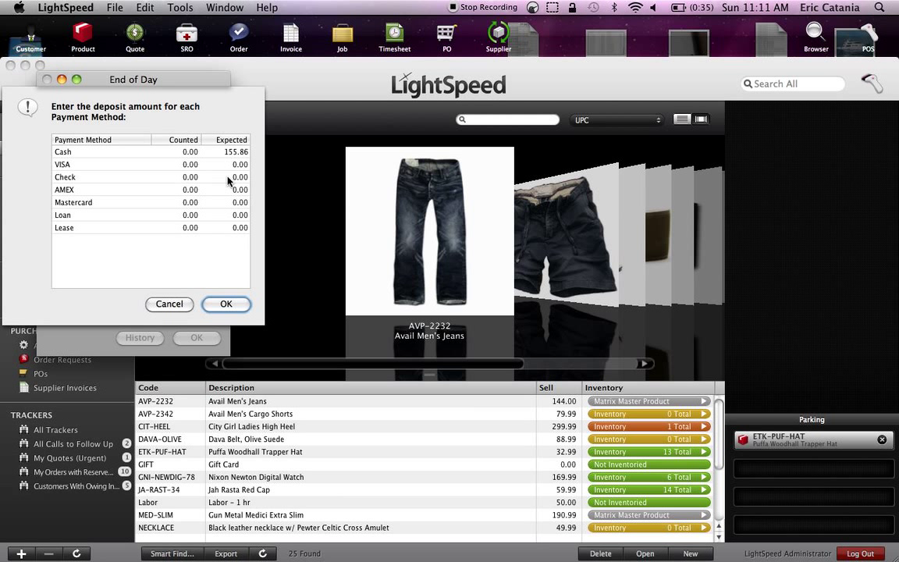
Enter 155.86 as the counted cash deposit and confirm the deposit amounts
double_click(179, 151)
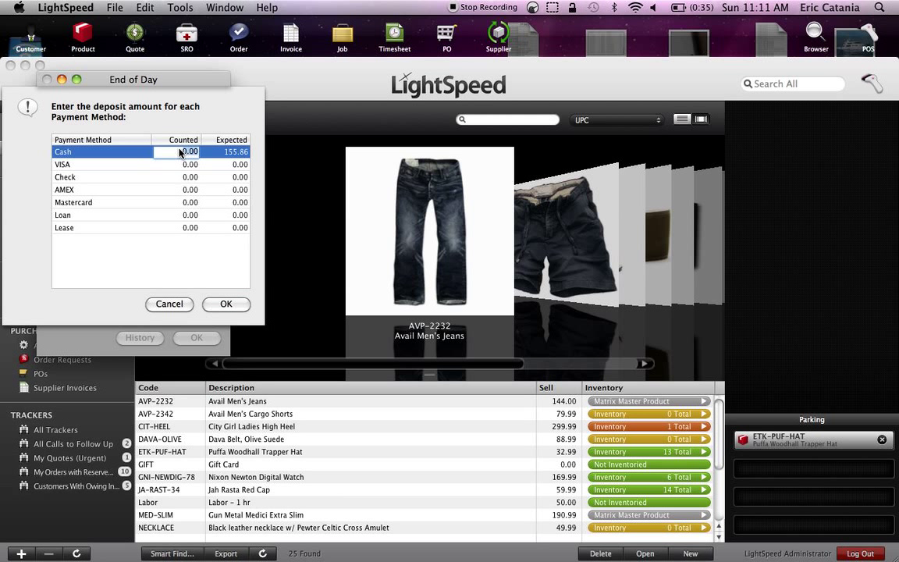
text(155.86)
key(Tab)
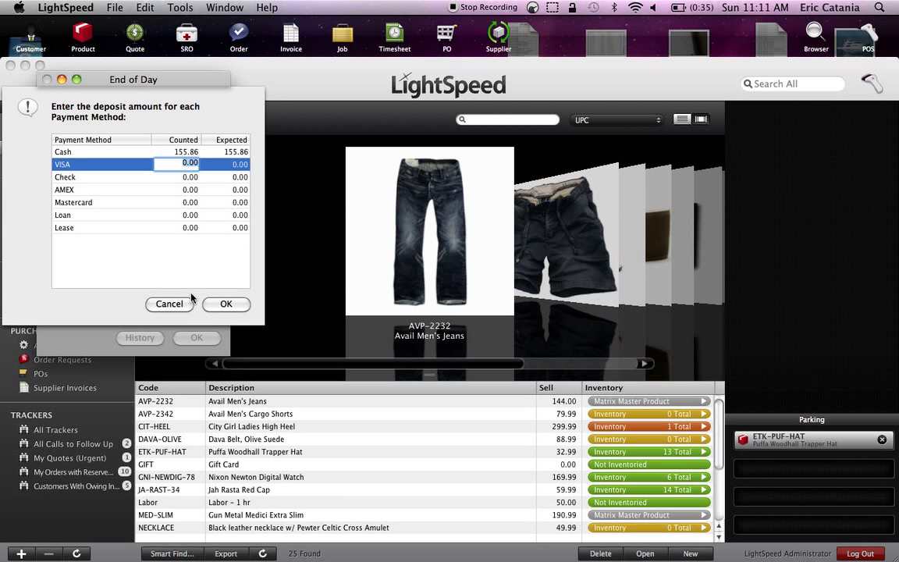
click(224, 304)
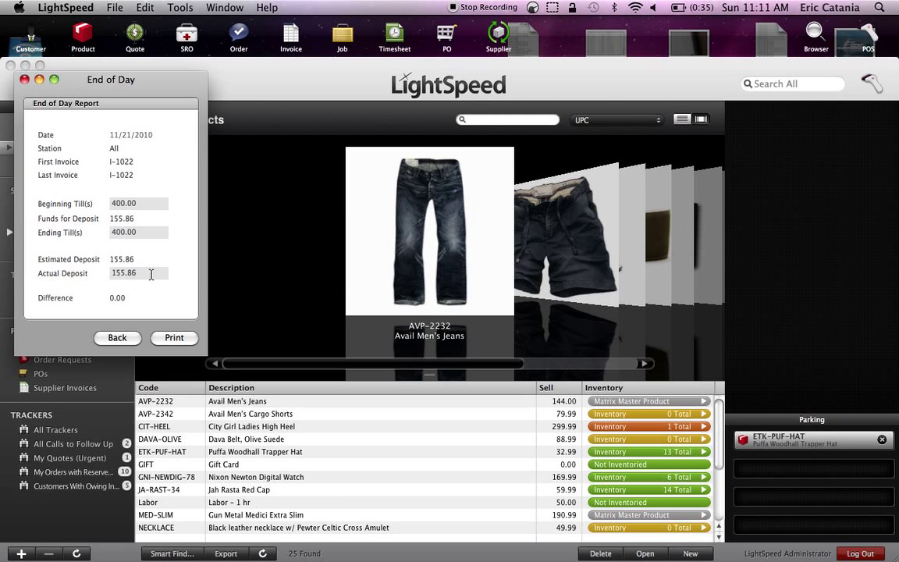
Open the End of Day report as a PDF in Preview and scroll through both pages
click(175, 339)
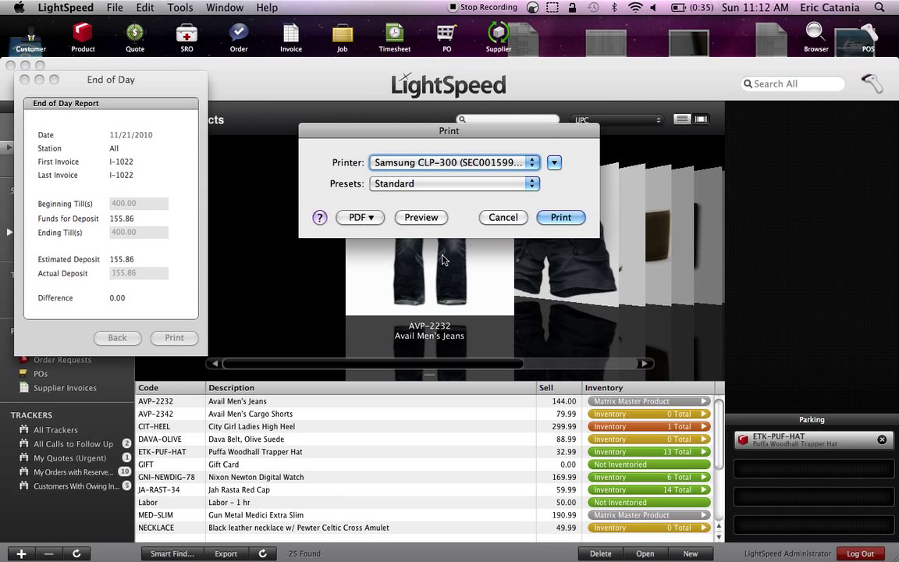
click(422, 218)
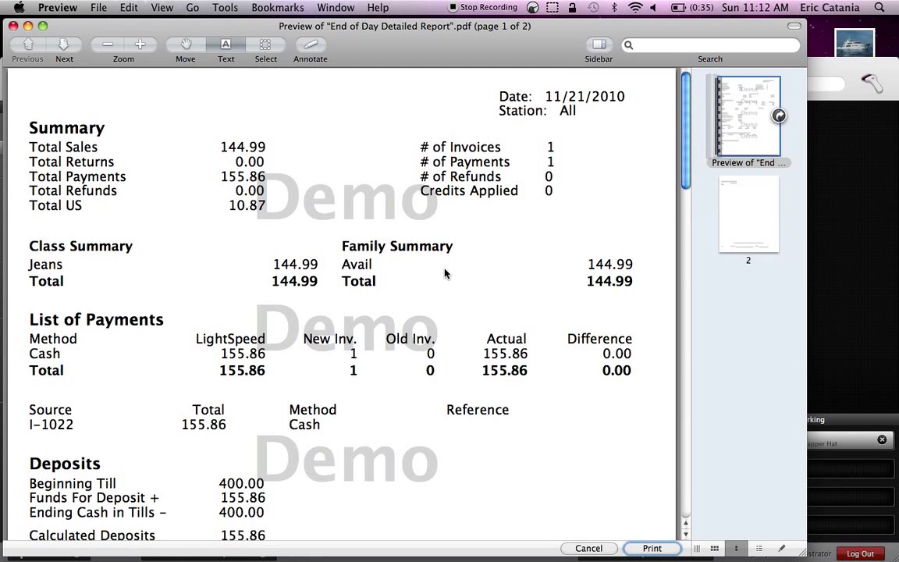
scroll(445, 273, down, 1)
scroll(215, 320, down, 10)
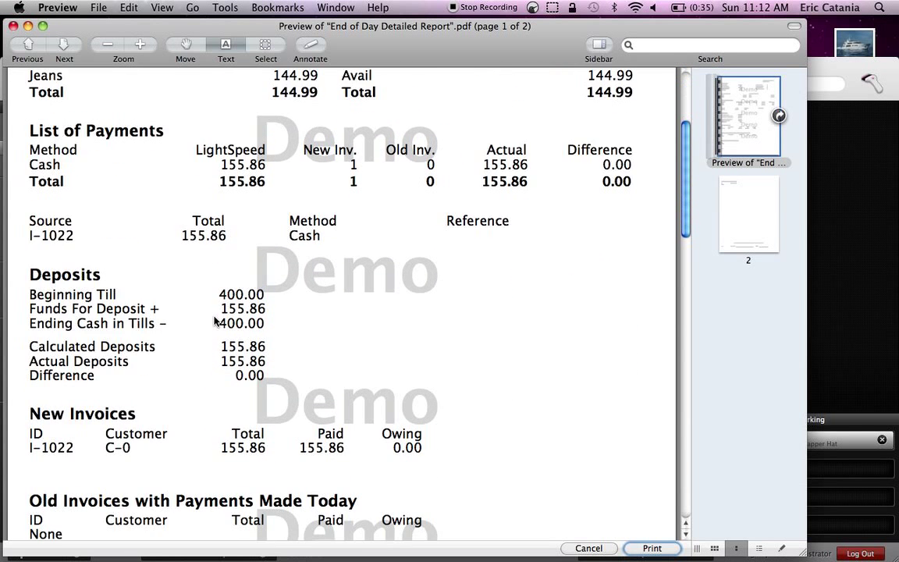
scroll(214, 321, down, 20)
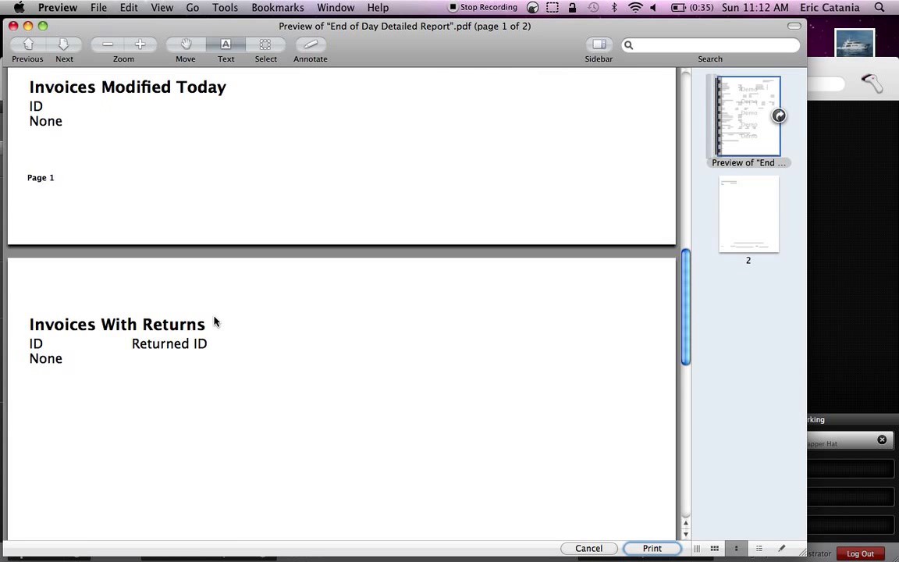
scroll(214, 321, up, 20)
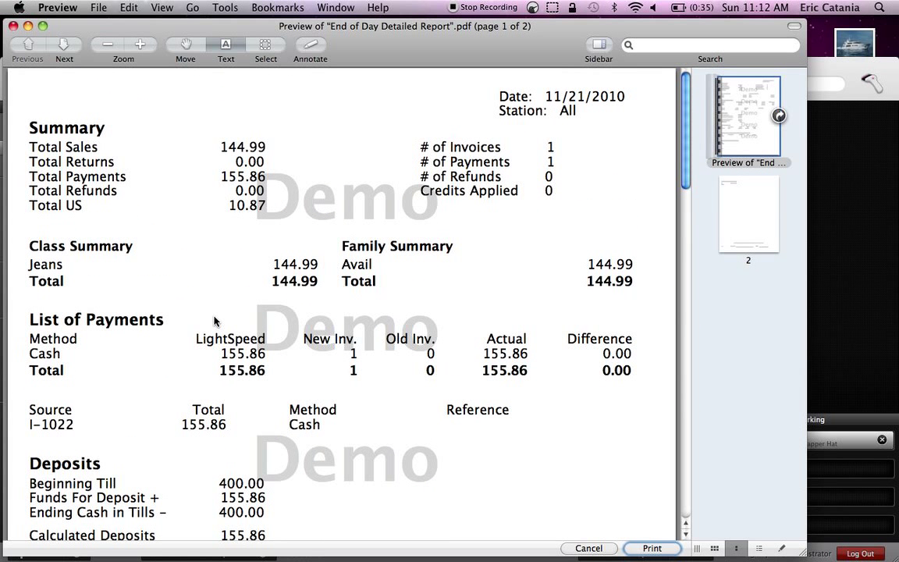
Close Preview and the End of Day window, returning to the Products list
click(12, 27)
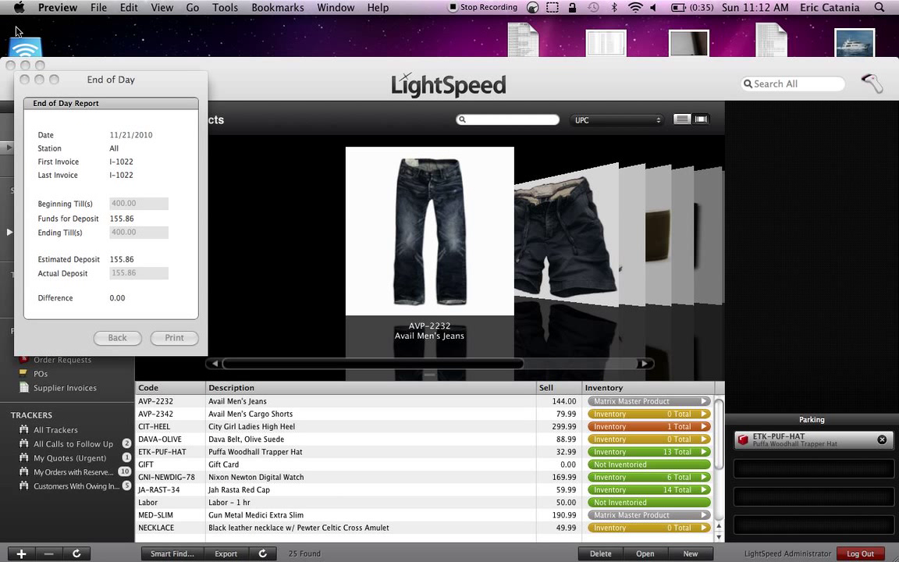
drag(72, 75, 149, 78)
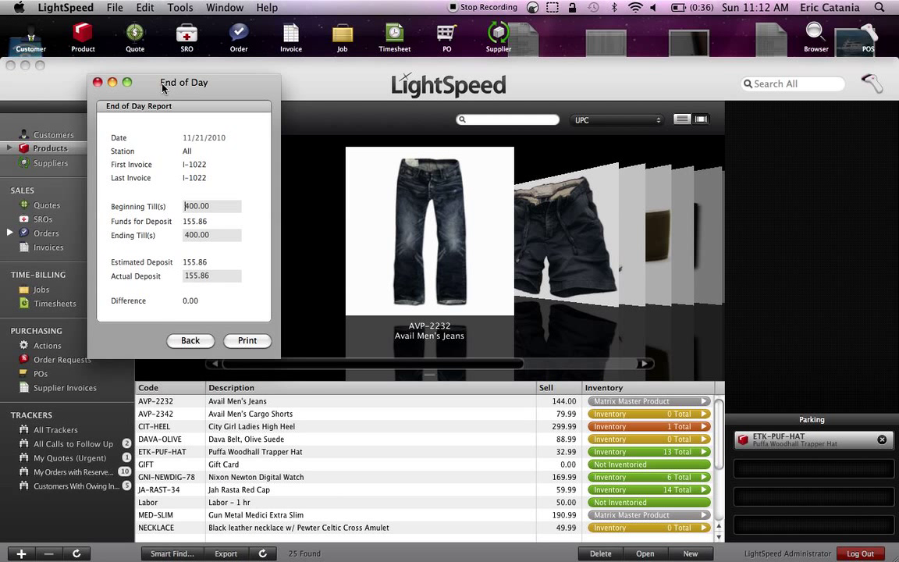
click(101, 84)
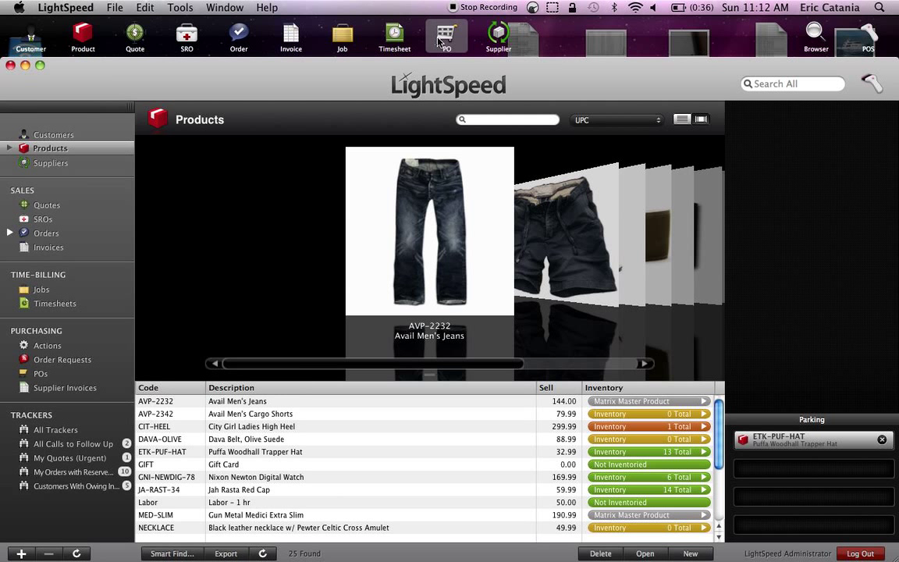